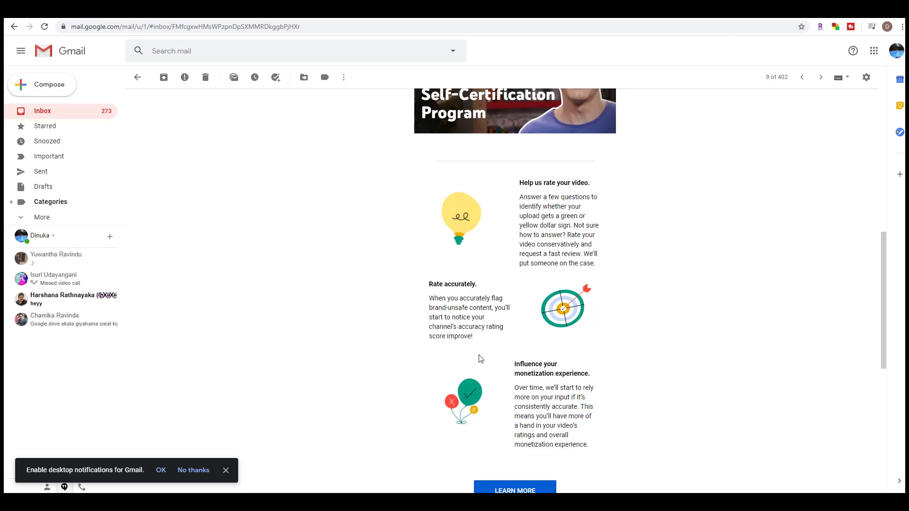
pyautogui.scroll(1, 480, 358)
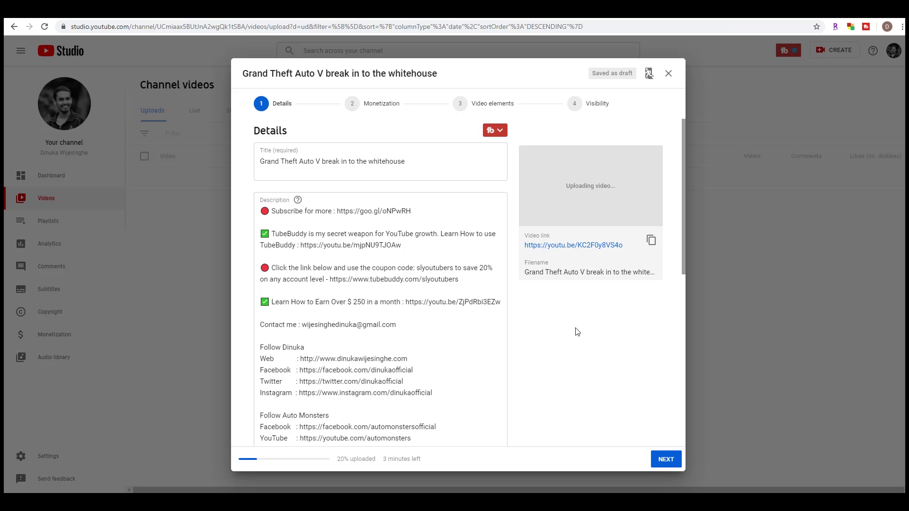
# Turn monetization on for the uploading video and continue to the Ad suitability questionnaire
pyautogui.click(666, 460)
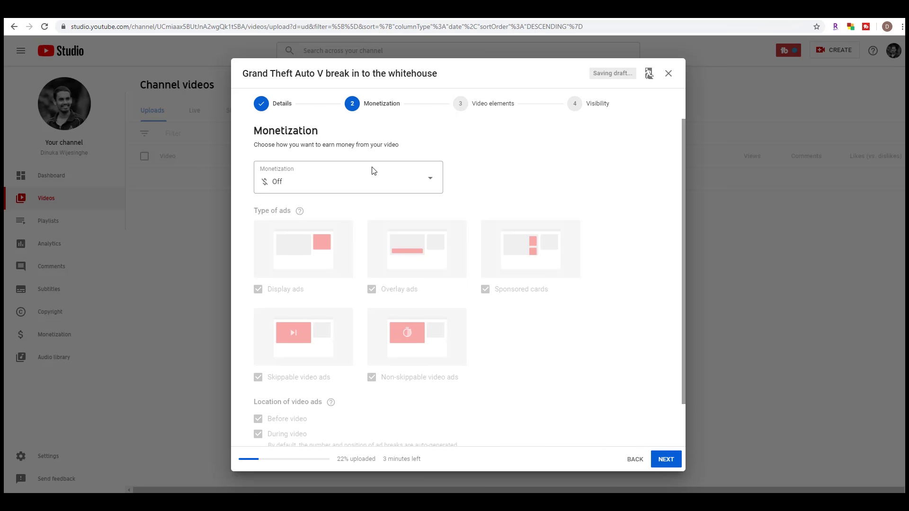
pyautogui.click(375, 185)
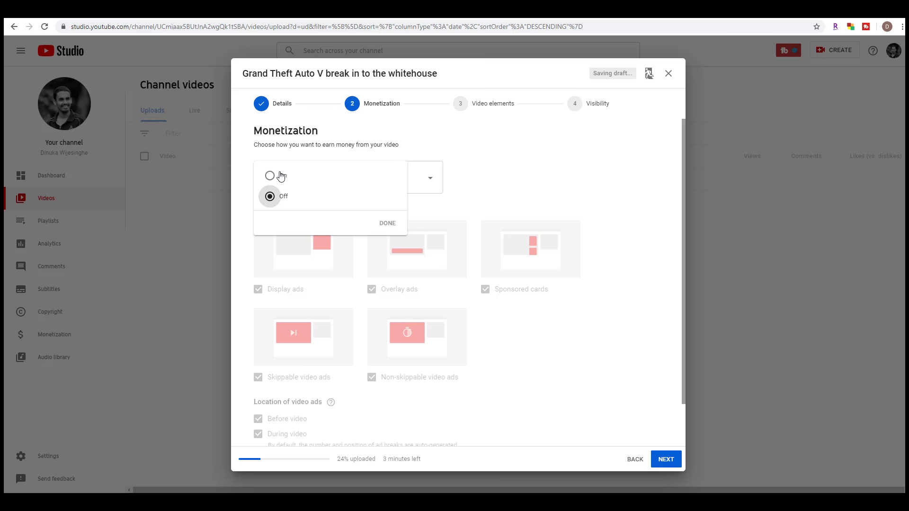
pyautogui.click(280, 176)
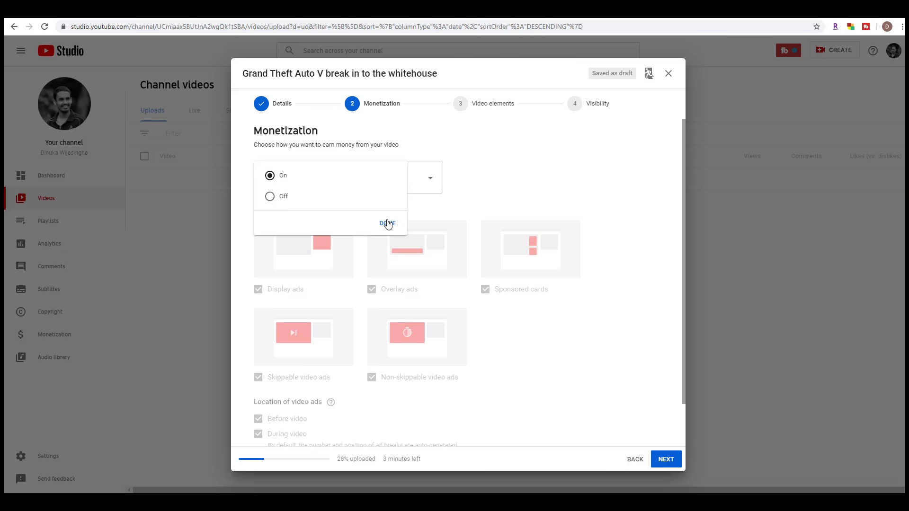
pyautogui.click(386, 225)
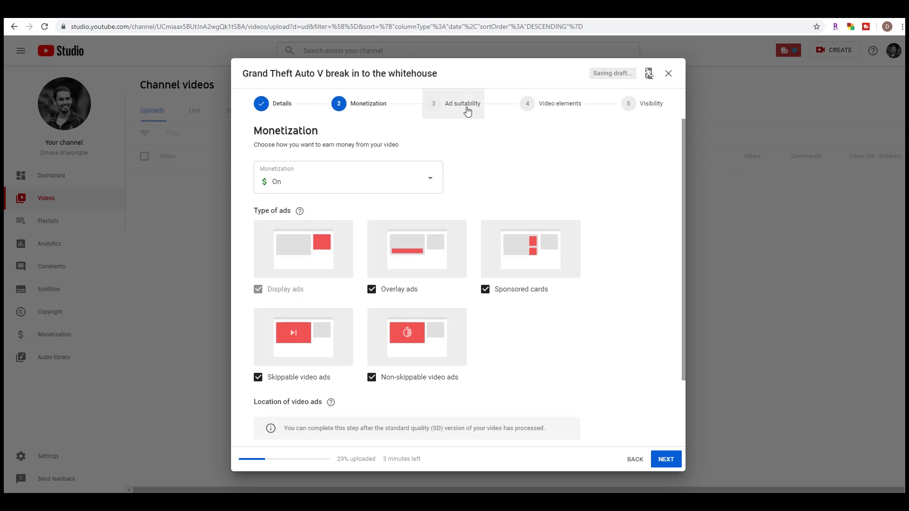
pyautogui.moveTo(469, 111)
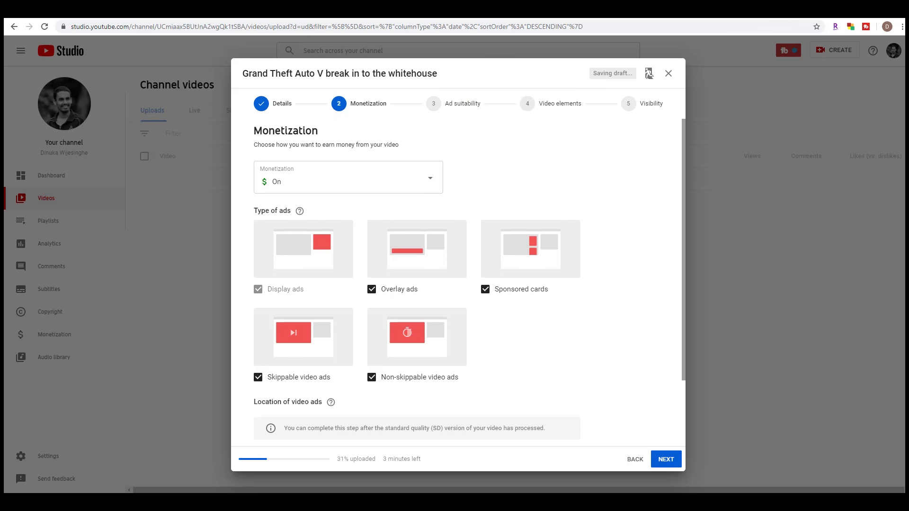
pyautogui.click(662, 461)
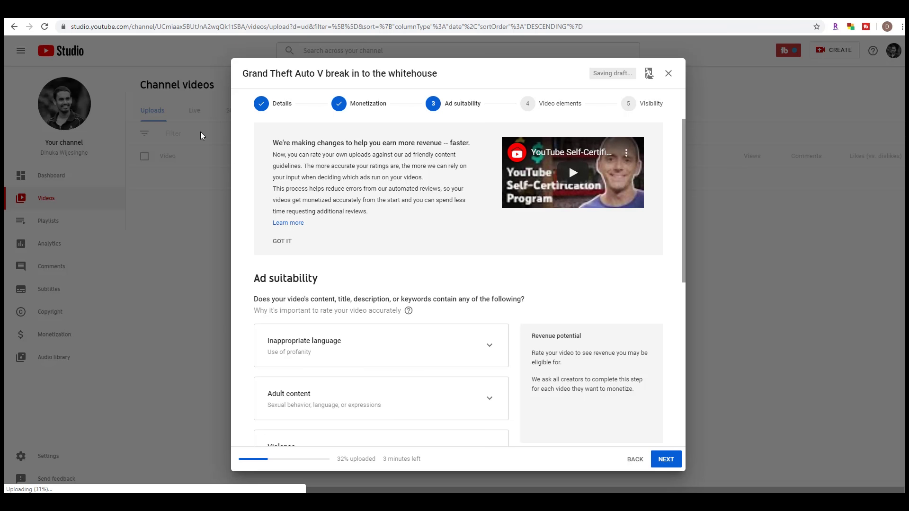
# Review the ad suitability introduction and the content categories, from Inappropriate language through Sensitive issues
pyautogui.scroll(-1, 442, 298)
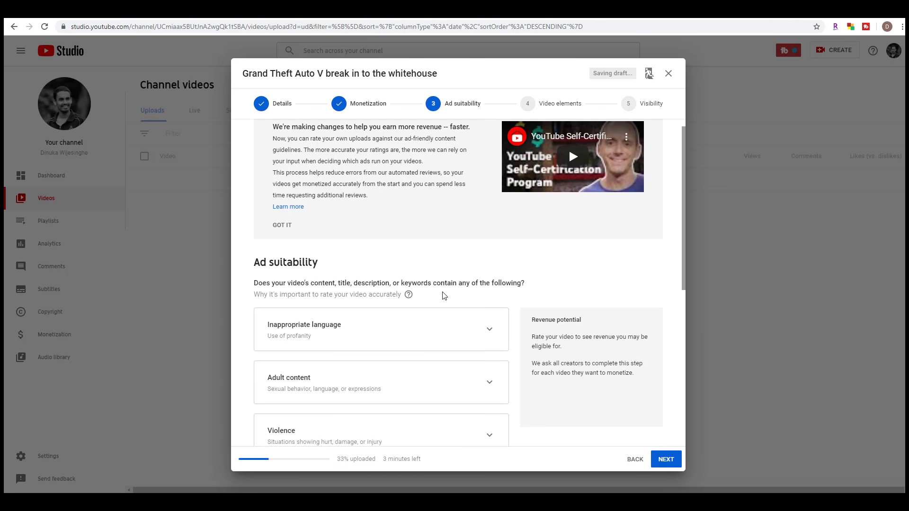
pyautogui.scroll(-1, 441, 291)
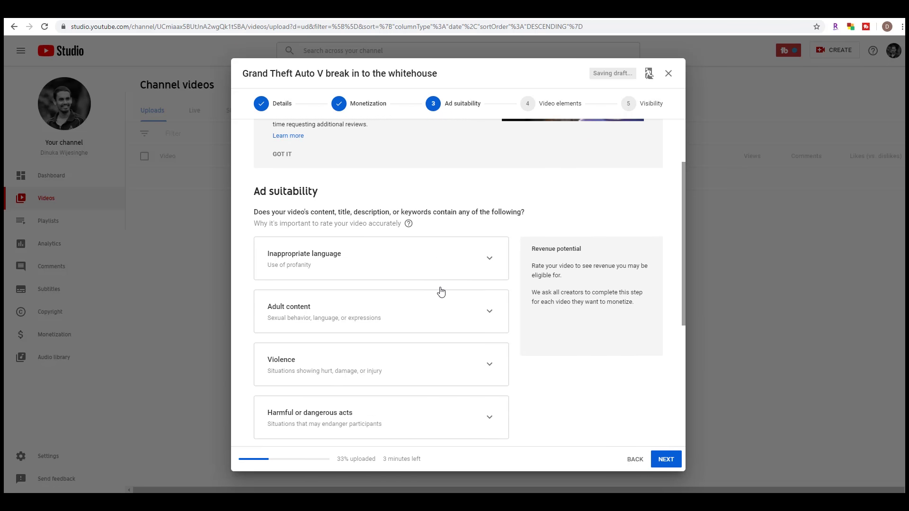
pyautogui.scroll(2, 440, 289)
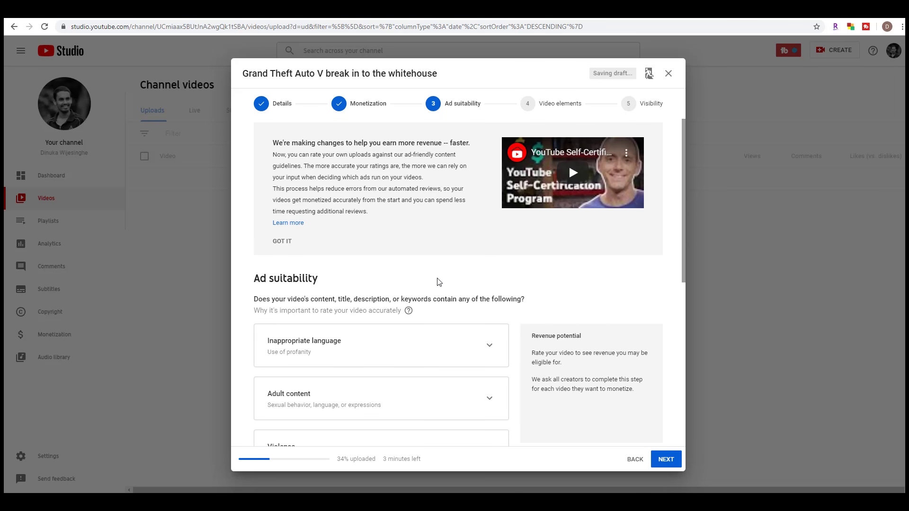
pyautogui.scroll(-2, 439, 282)
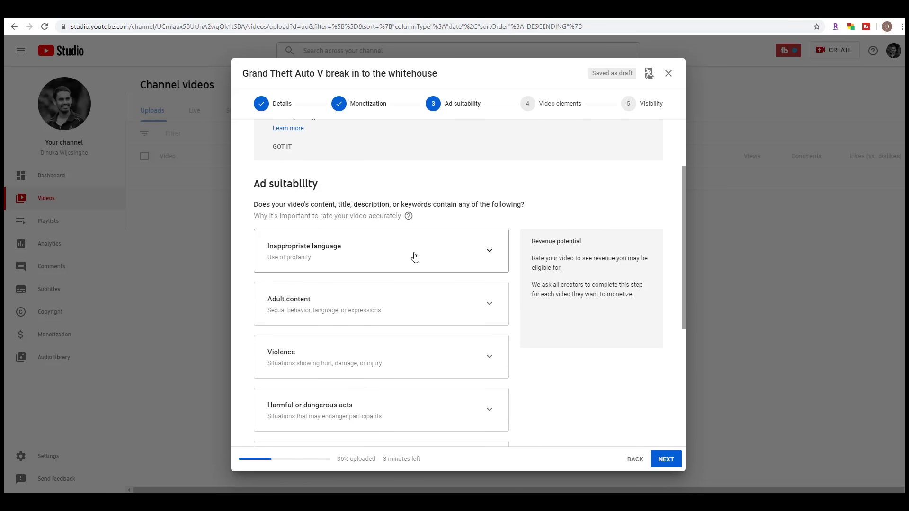
pyautogui.scroll(-2, 415, 257)
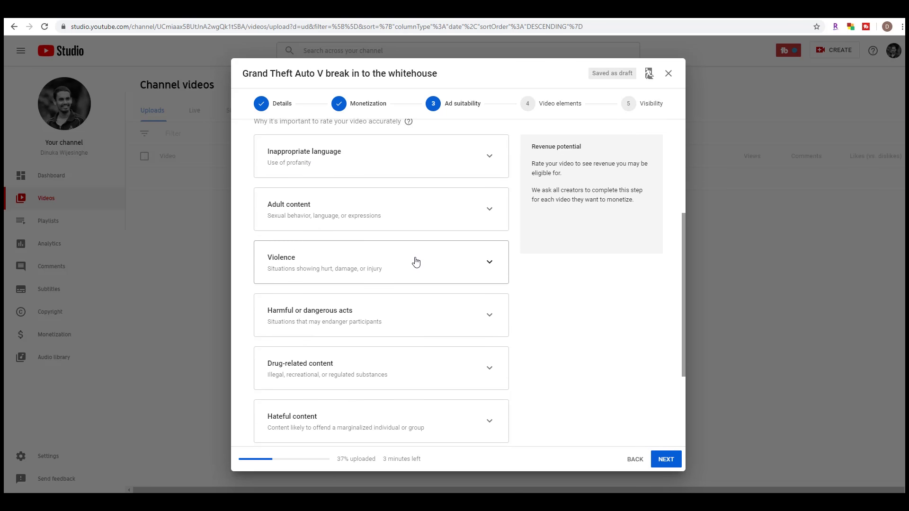
pyautogui.scroll(2, 416, 262)
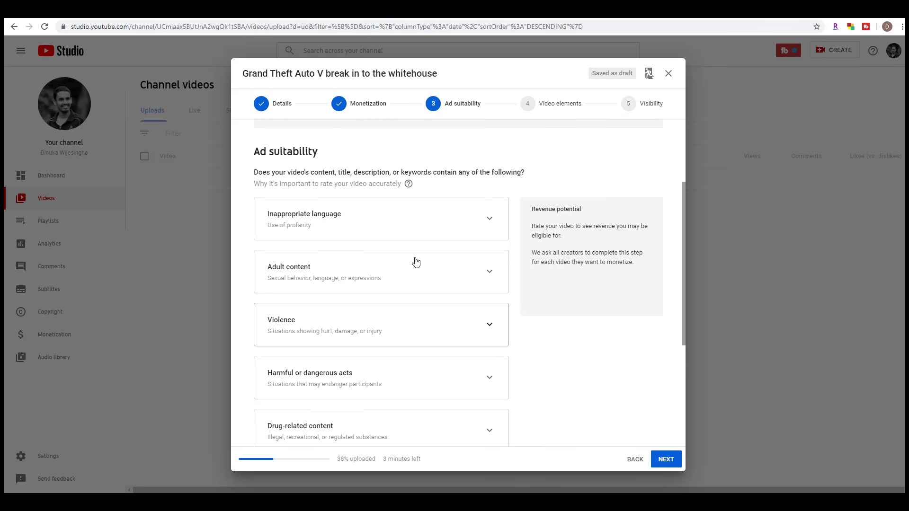
pyautogui.scroll(-1, 362, 332)
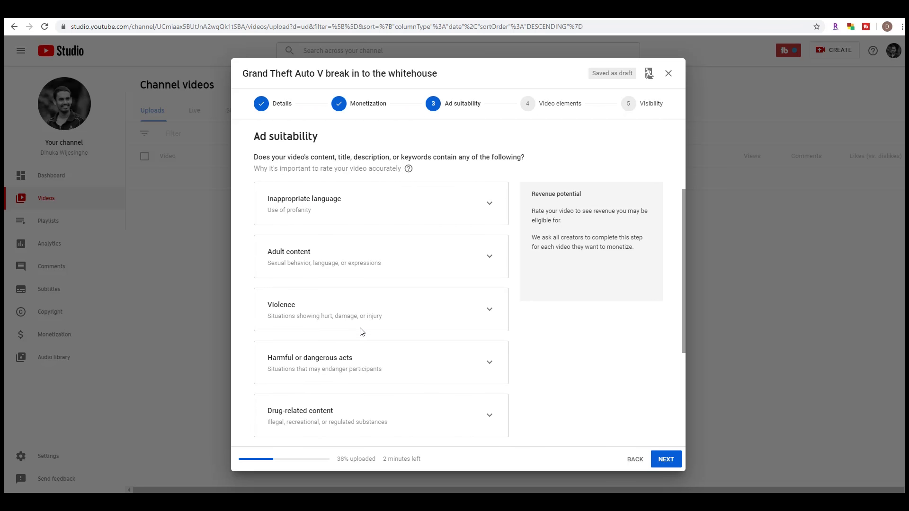
pyautogui.scroll(-4, 385, 294)
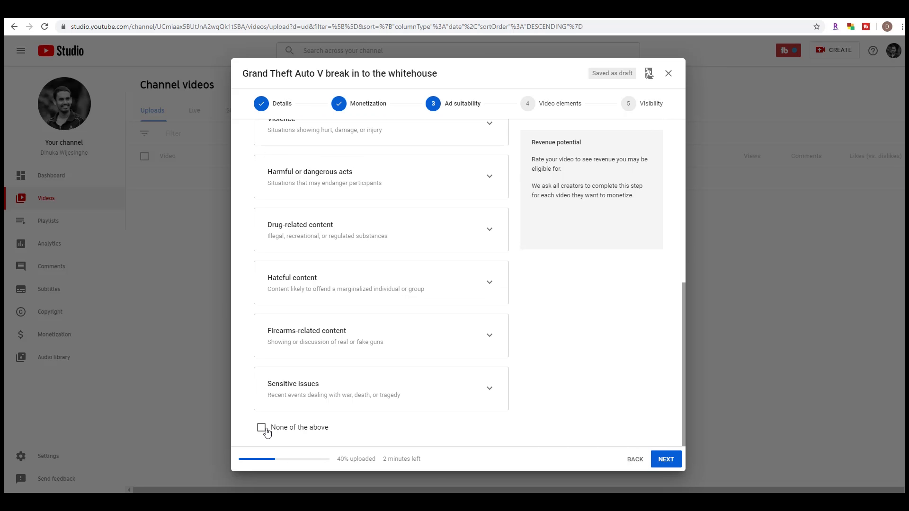
# Choose None of the above for the ad suitability categories, check the revenue potential, and clear the choice again
pyautogui.click(262, 427)
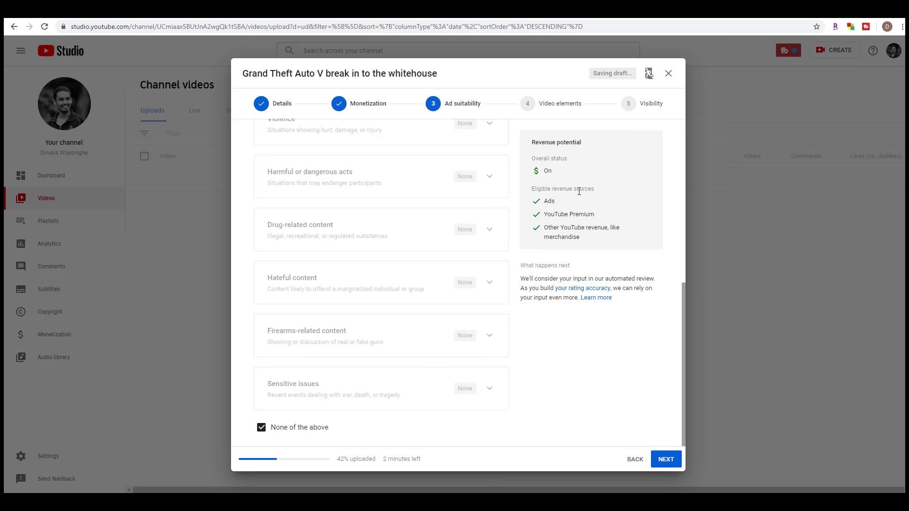
pyautogui.doubleClick(555, 235)
pyautogui.click(546, 246)
pyautogui.click(261, 428)
# Rate the video's Inappropriate language as light profanity in the ad suitability questionnaire
pyautogui.scroll(2, 349, 378)
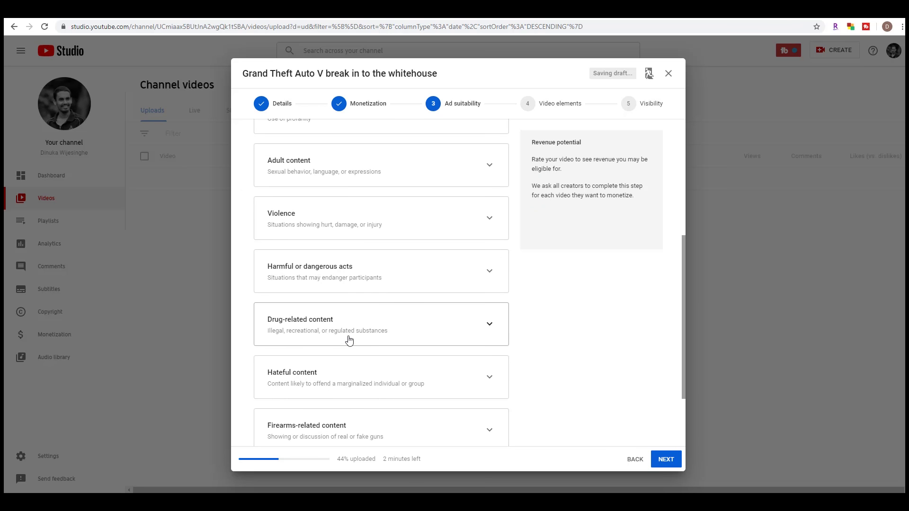
pyautogui.scroll(2, 349, 339)
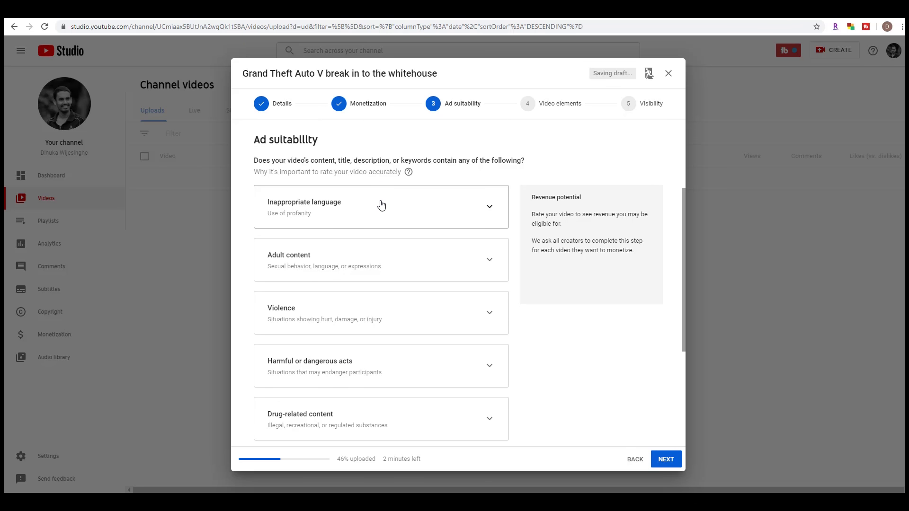
pyautogui.scroll(1, 348, 210)
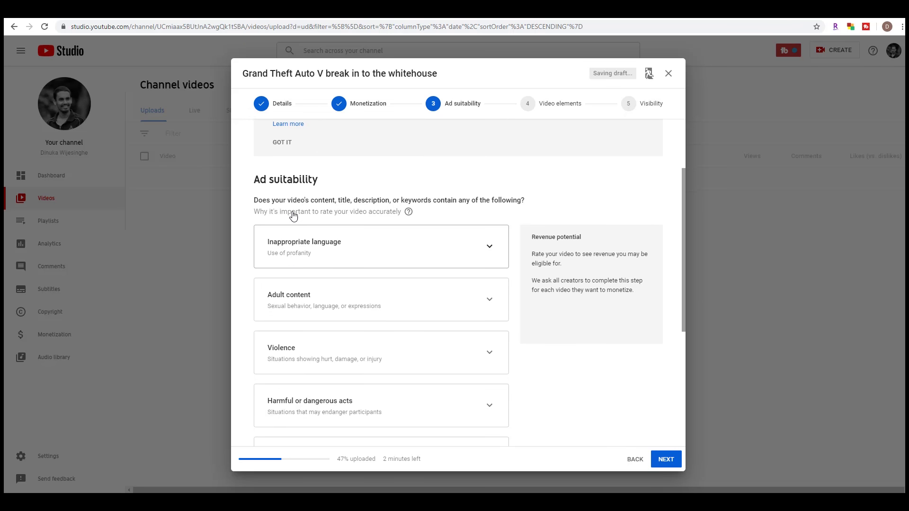
pyautogui.click(364, 252)
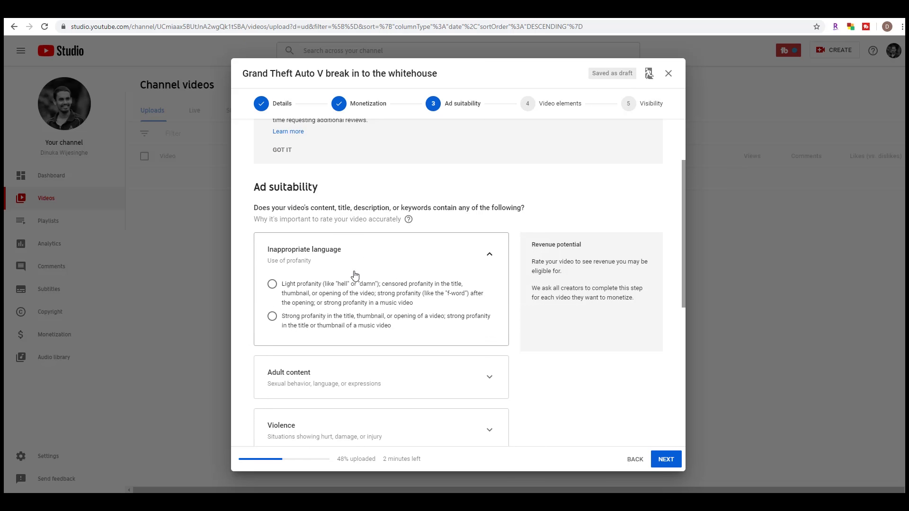
pyautogui.click(295, 290)
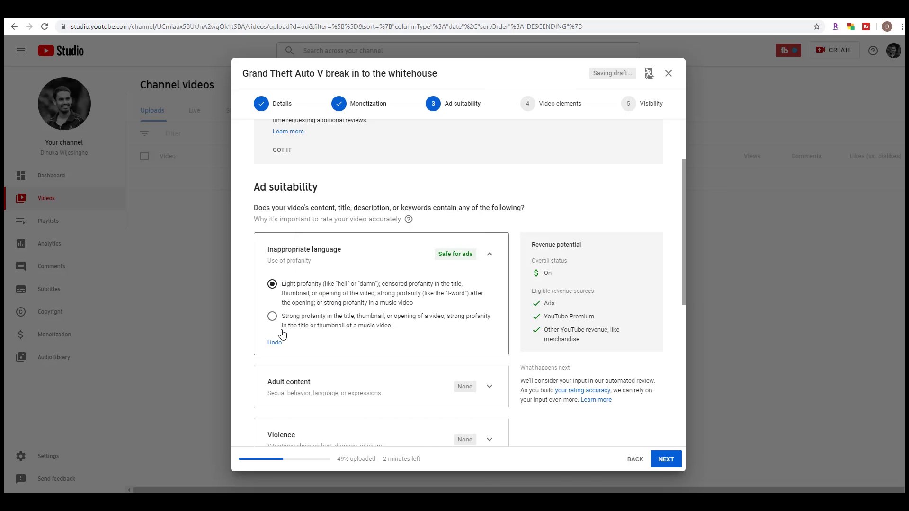
# Try the strong profanity rating under Inappropriate language, comparing it with light profanity and ending on strong profanity
pyautogui.click(272, 317)
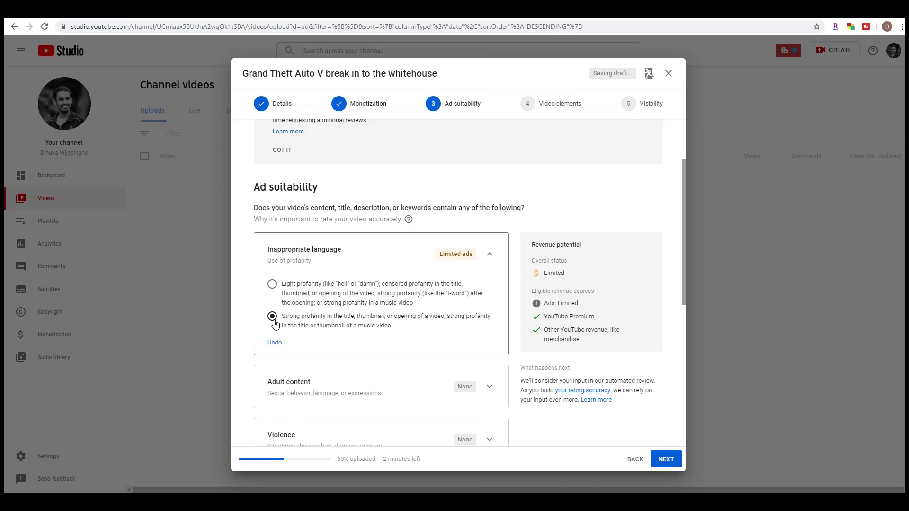
pyautogui.click(327, 288)
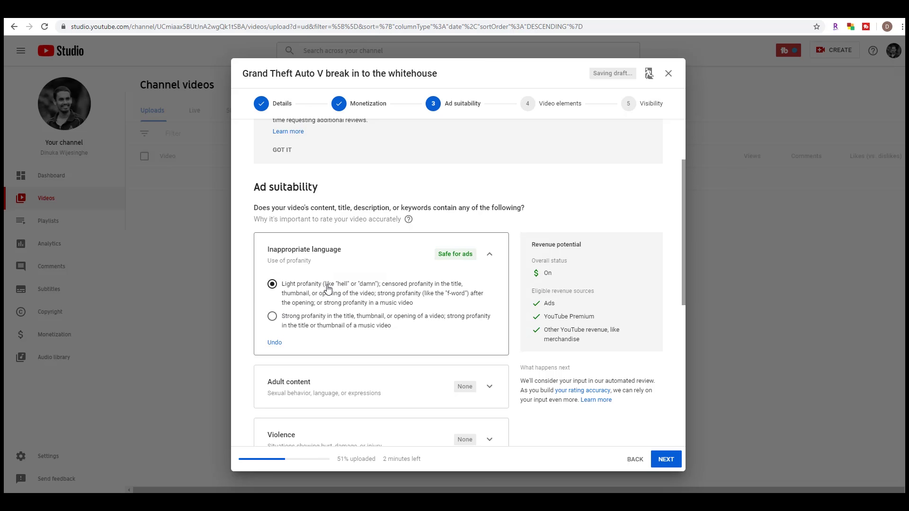
pyautogui.click(330, 292)
pyautogui.moveTo(330, 318)
pyautogui.click(365, 326)
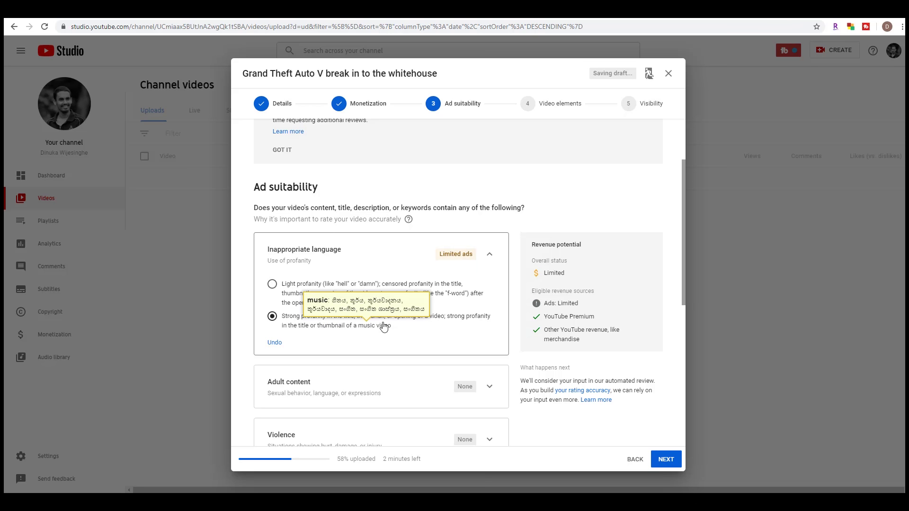
# Look over the remaining content categories and rate the video's Adult content with the romance or kissing option
pyautogui.scroll(-2, 489, 304)
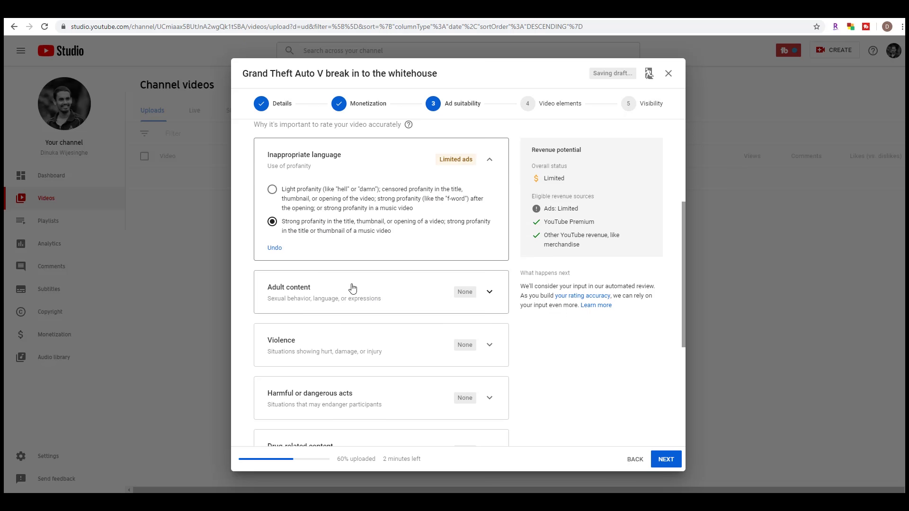
pyautogui.click(489, 292)
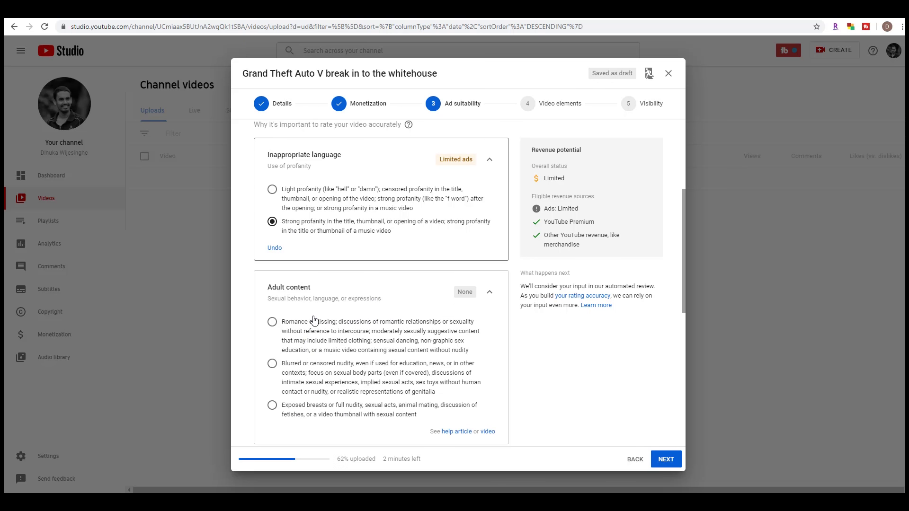
pyautogui.scroll(-3, 316, 330)
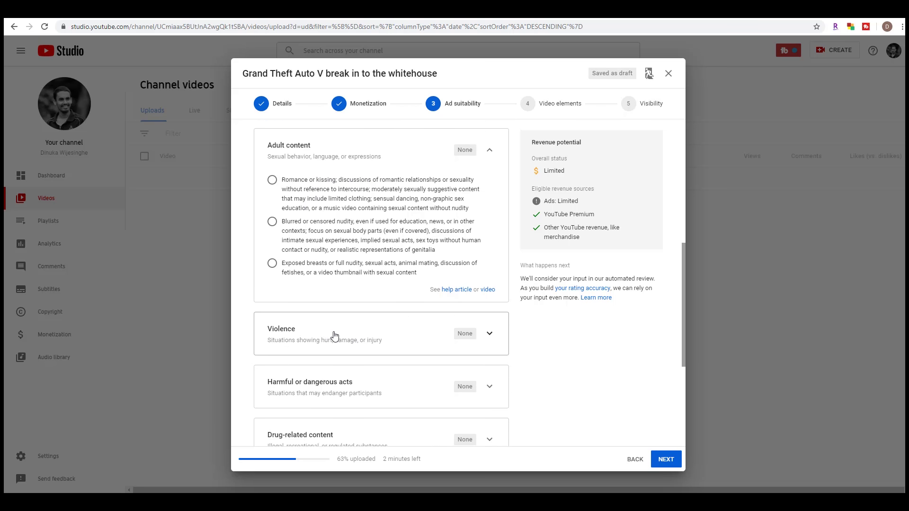
pyautogui.scroll(-2, 337, 335)
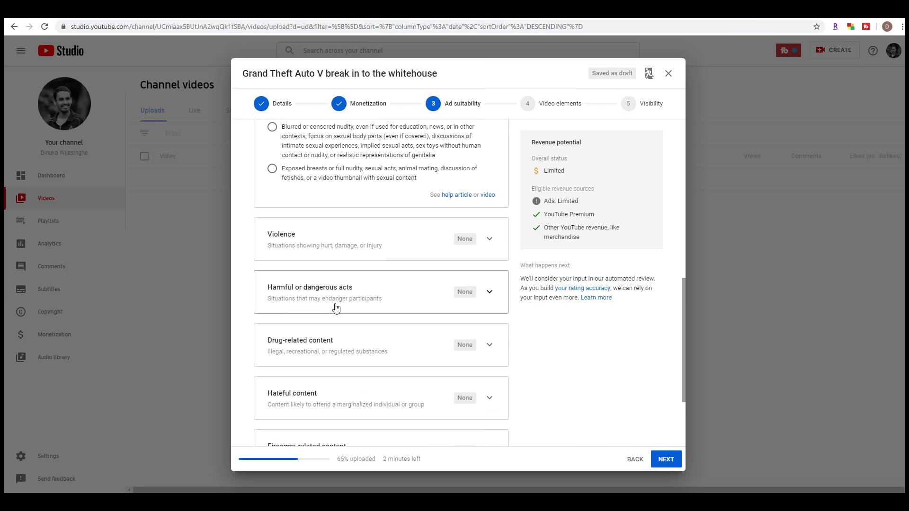
pyautogui.scroll(-1, 348, 337)
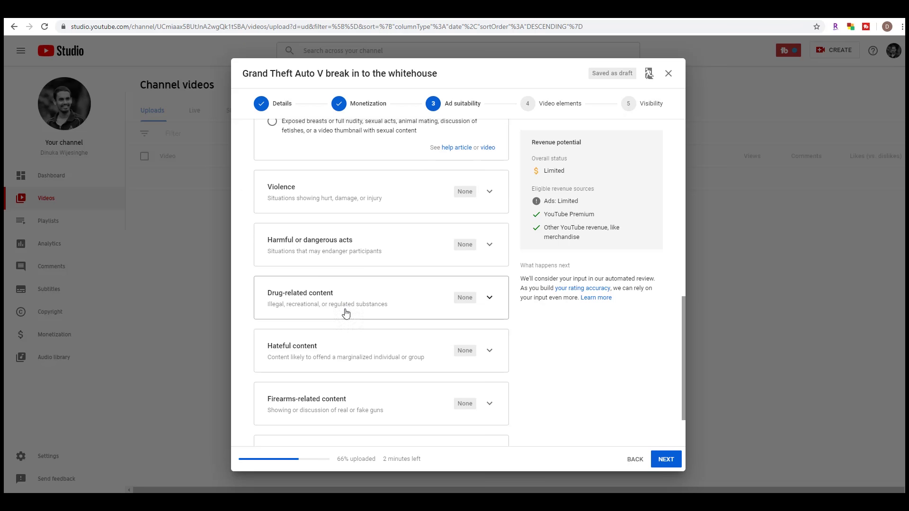
pyautogui.scroll(-1, 351, 355)
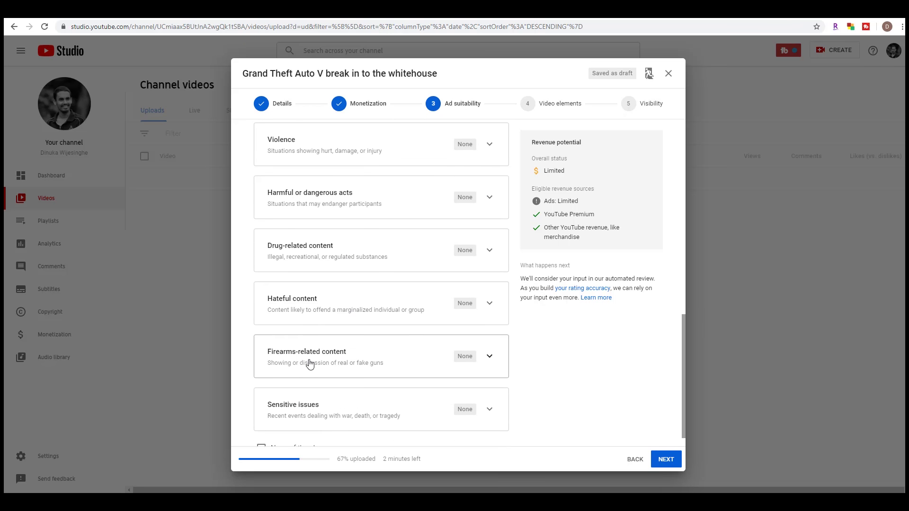
pyautogui.scroll(-1, 304, 364)
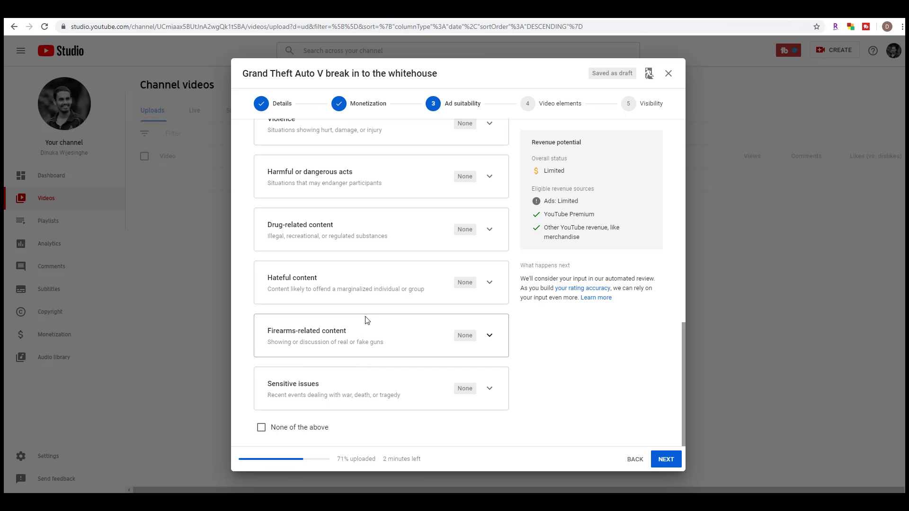
pyautogui.scroll(3, 373, 344)
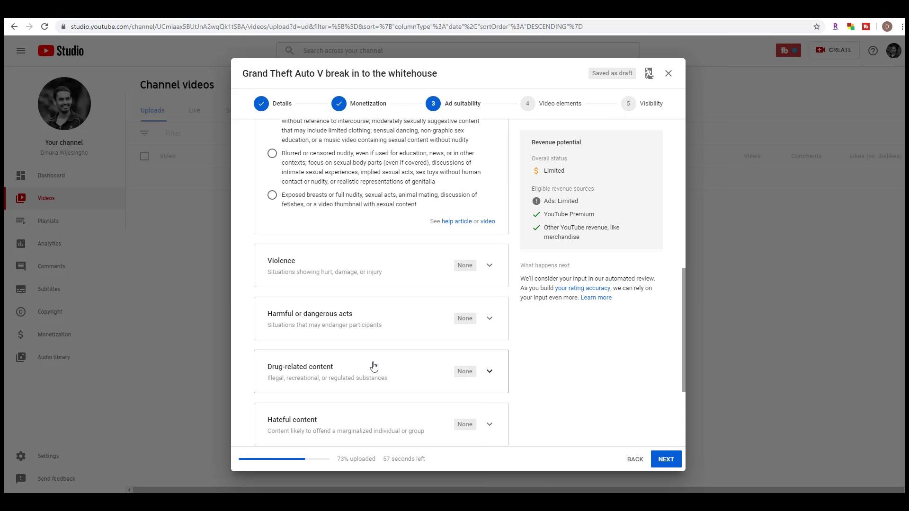
pyautogui.scroll(2, 374, 366)
pyautogui.click(325, 214)
# Set the Inappropriate language rating back to light profanity and check the remaining categories and revenue potential
pyautogui.scroll(3, 360, 255)
pyautogui.click(303, 218)
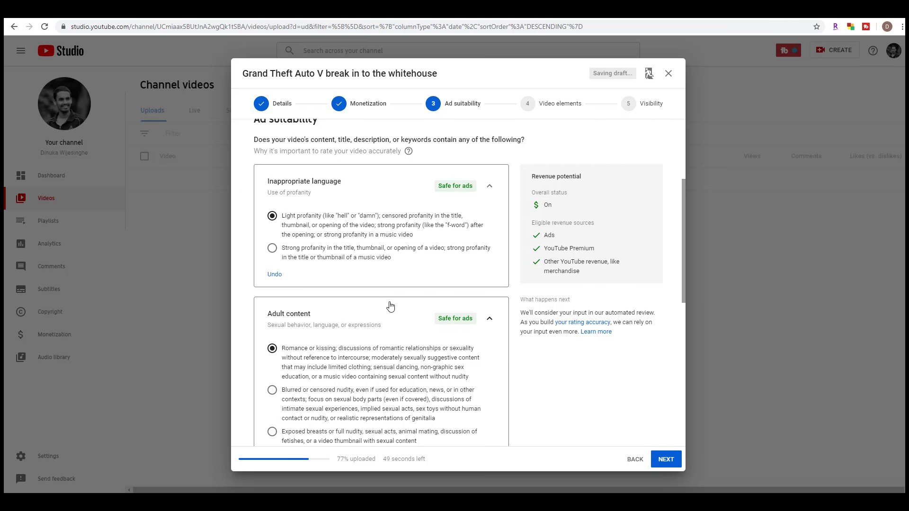
pyautogui.scroll(-1, 394, 306)
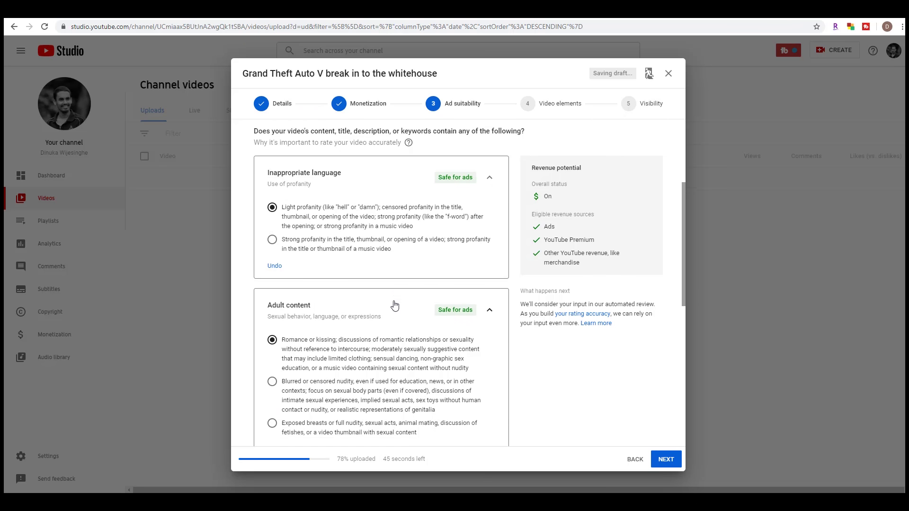
pyautogui.scroll(-8, 395, 306)
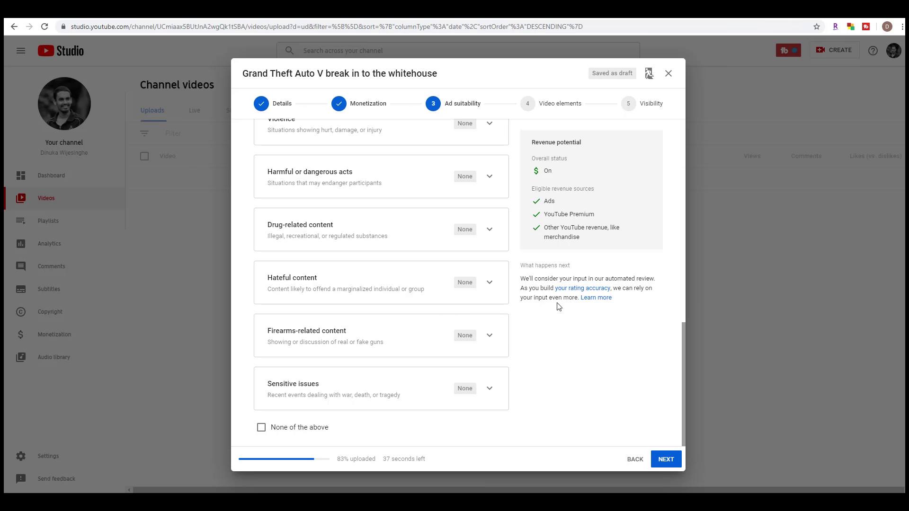
# Review the rating options for Inappropriate language and Adult content, including the help article reference under Adult content
pyautogui.scroll(2, 568, 324)
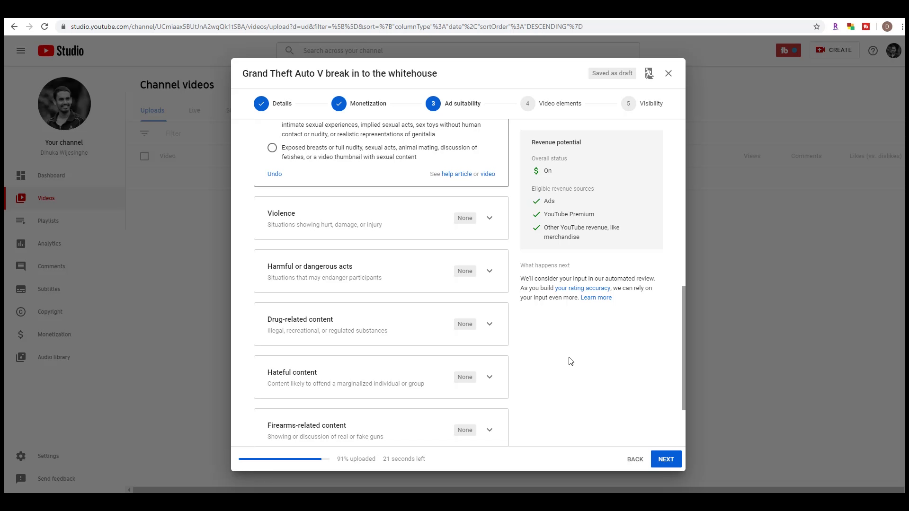
pyautogui.scroll(3, 424, 335)
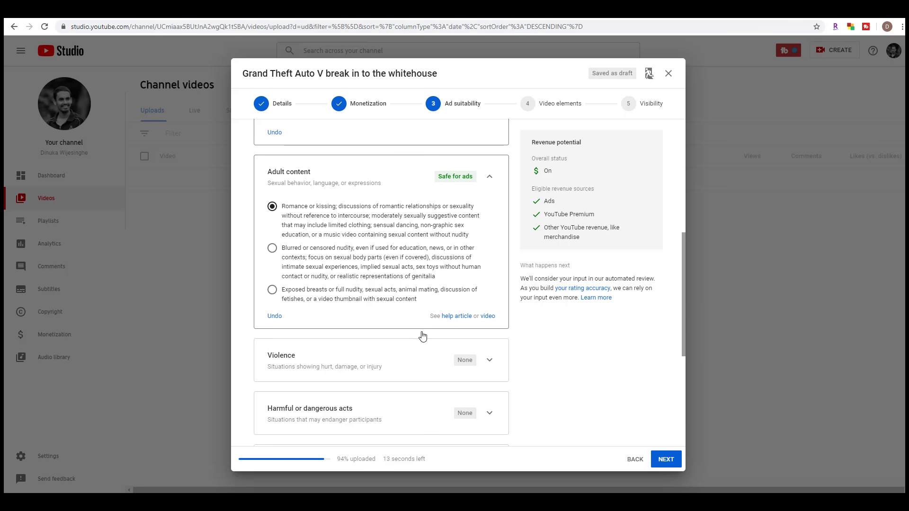
pyautogui.scroll(5, 423, 336)
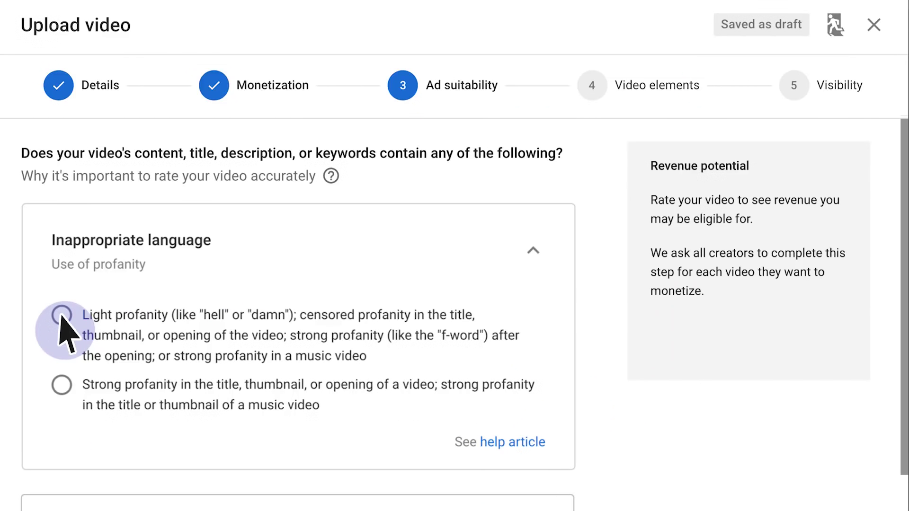
pyautogui.click(61, 385)
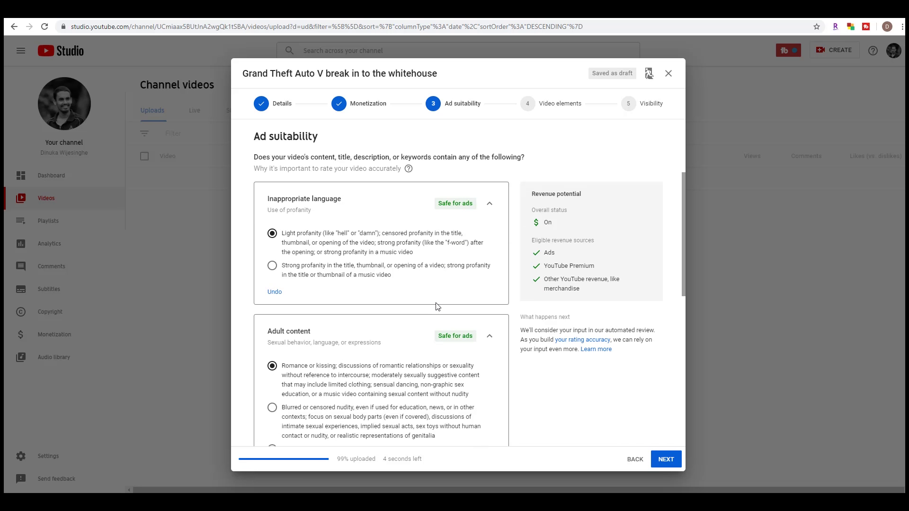
pyautogui.scroll(-2, 351, 275)
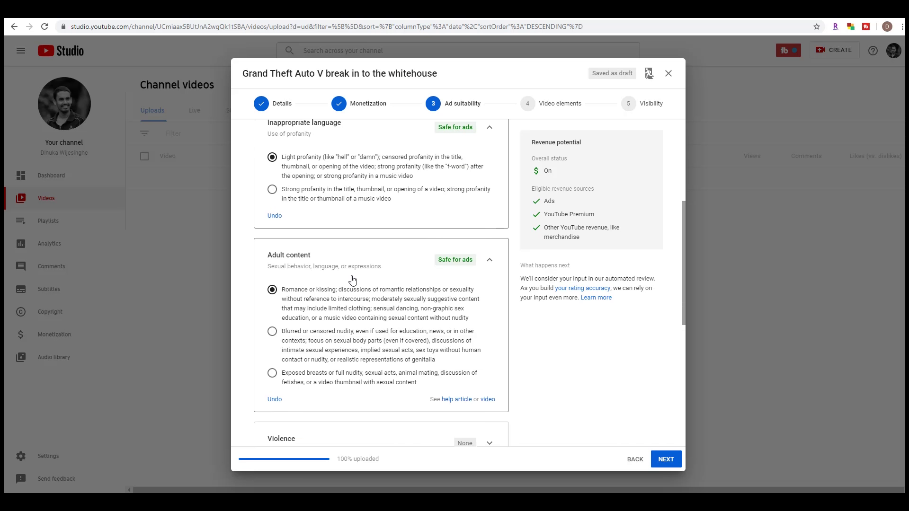
pyautogui.scroll(-1, 352, 280)
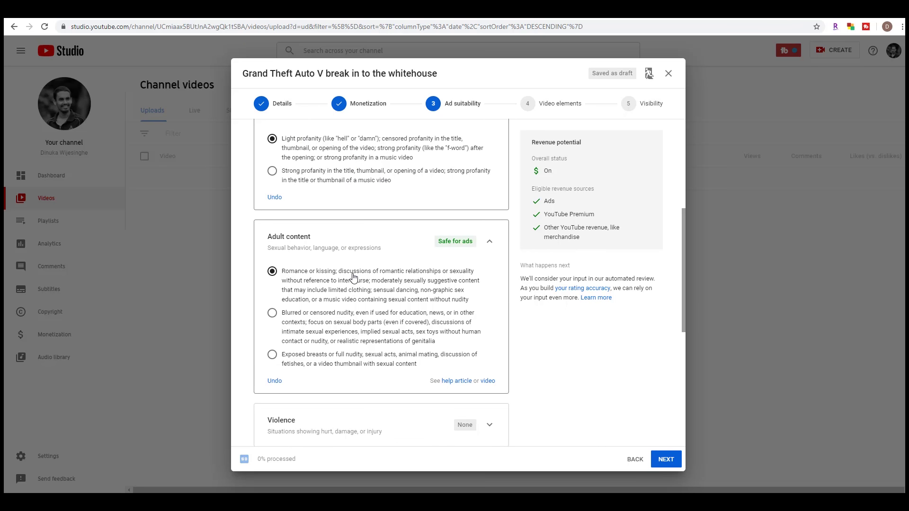
pyautogui.scroll(-3, 352, 277)
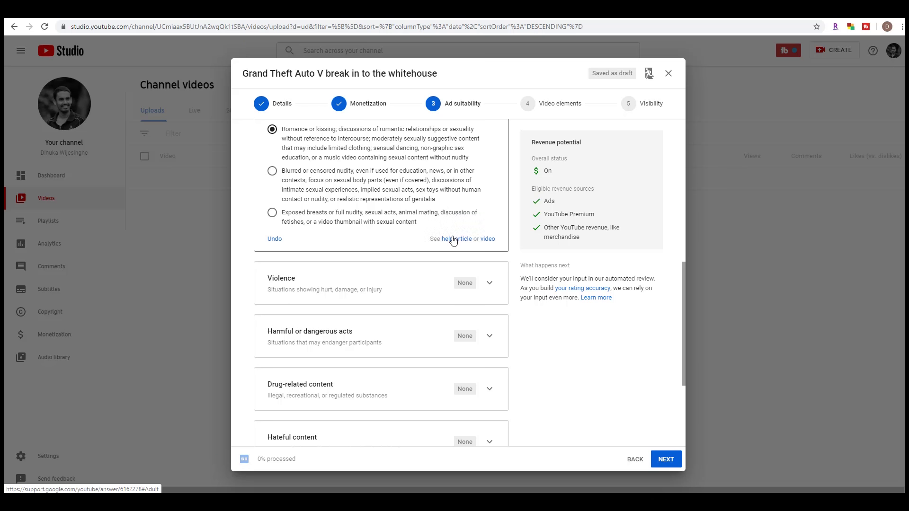
pyautogui.moveTo(451, 240)
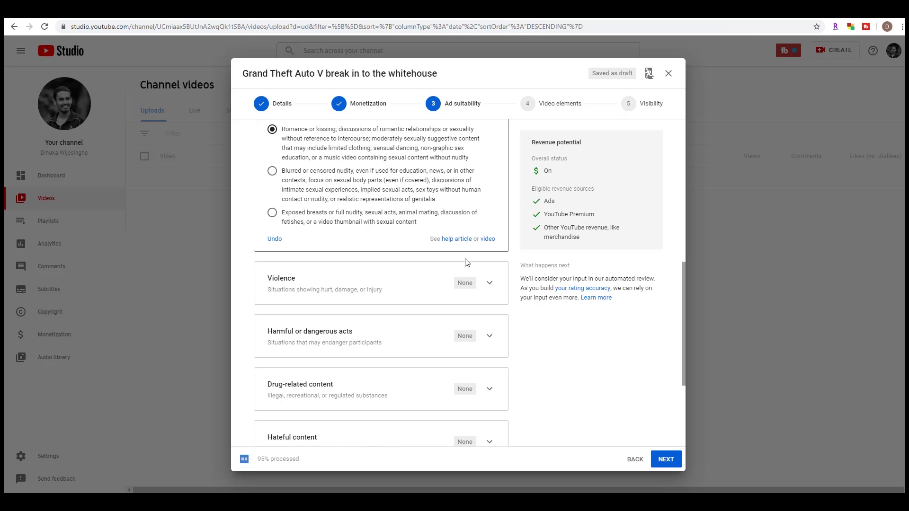
# Certify the Grand Theft Auto V video as containing none of the above content and check all categories in the questionnaire
pyautogui.scroll(-4, 470, 265)
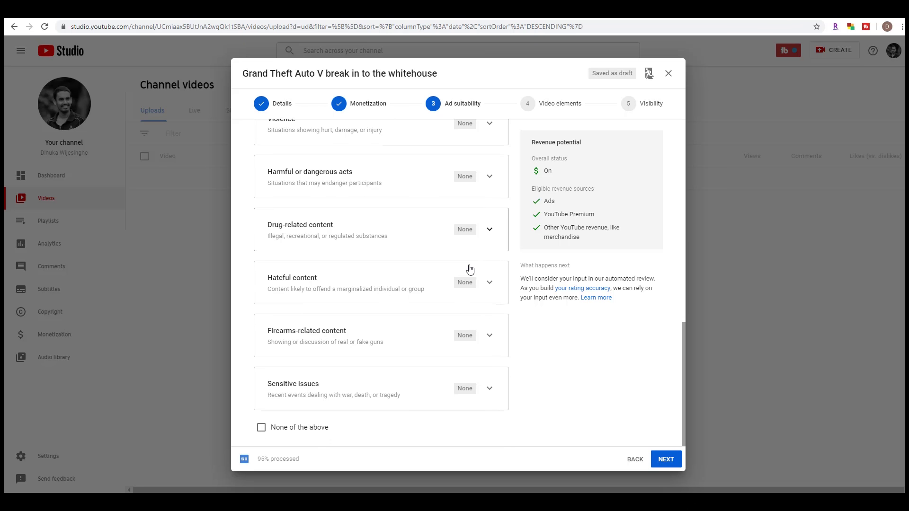
pyautogui.click(309, 427)
pyautogui.scroll(4, 327, 407)
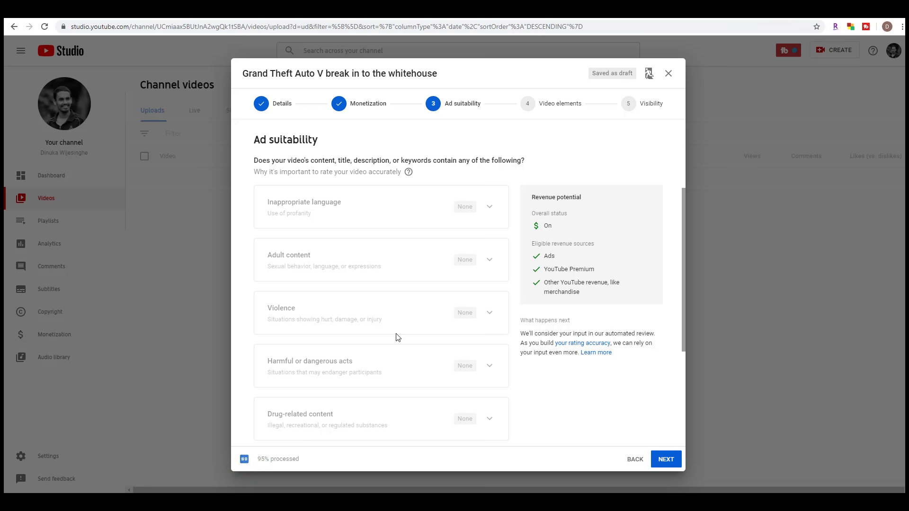
pyautogui.scroll(-2, 401, 336)
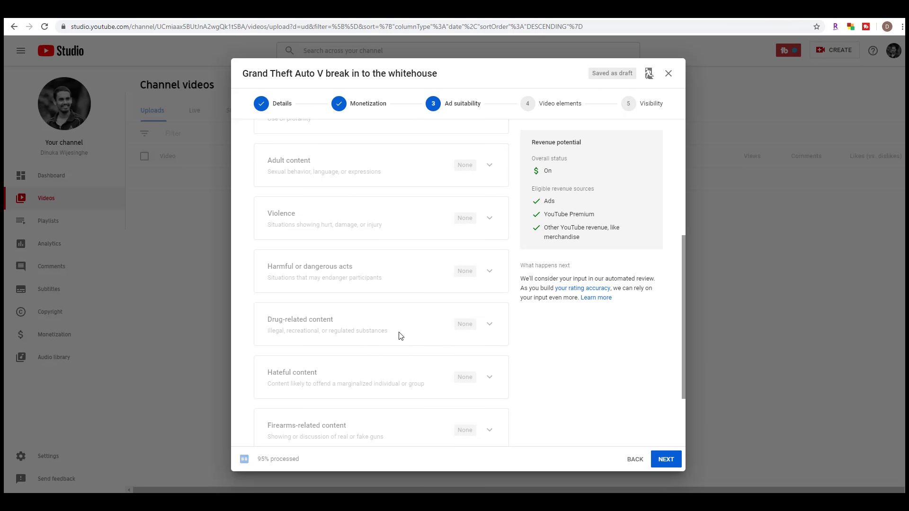
pyautogui.scroll(-2, 401, 336)
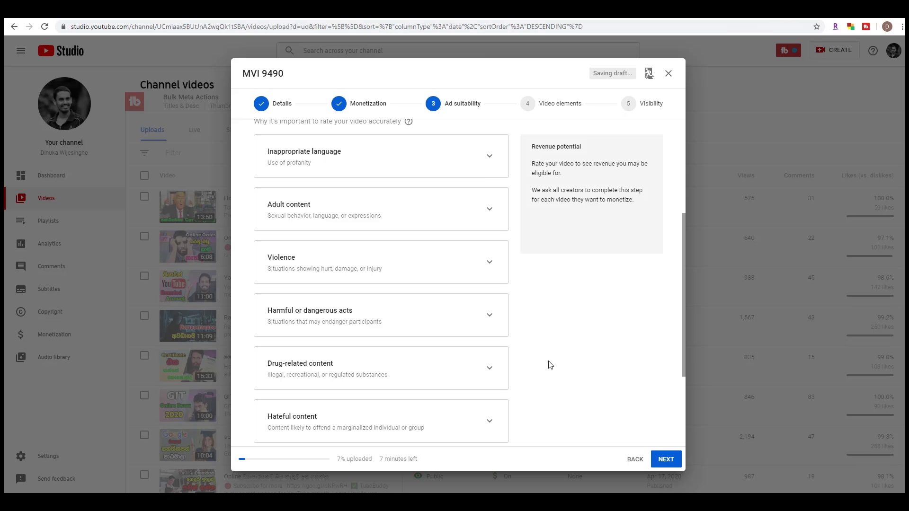
# Review the ad suitability categories for the MVI 9490 upload, certify it as None of the above, and check its revenue potential
pyautogui.scroll(-3, 548, 366)
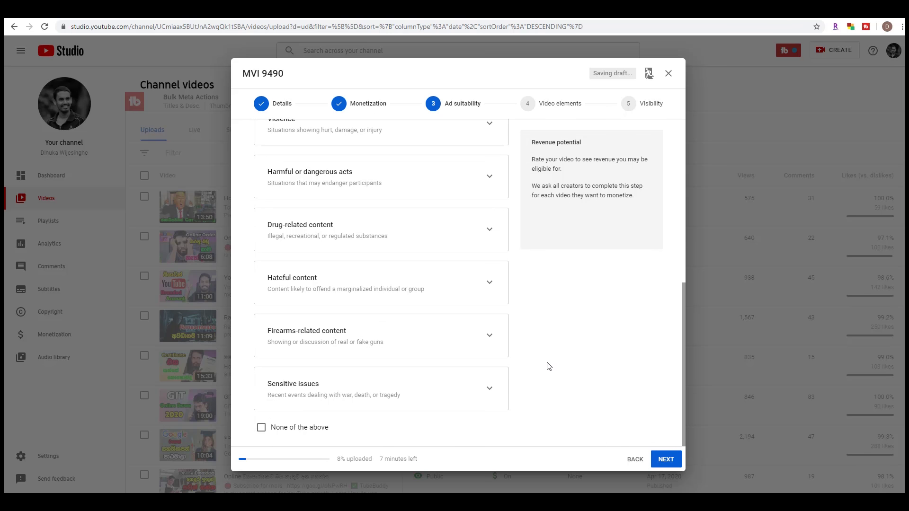
pyautogui.scroll(2, 548, 366)
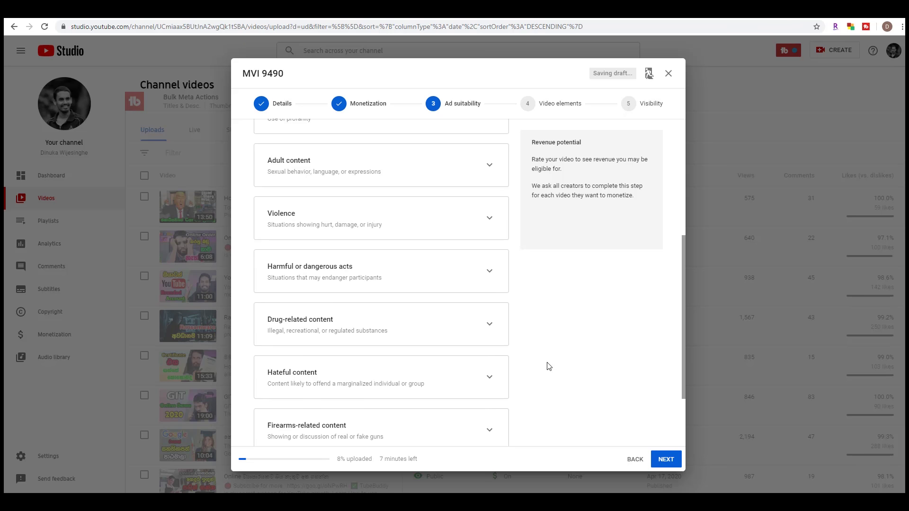
pyautogui.scroll(2, 548, 366)
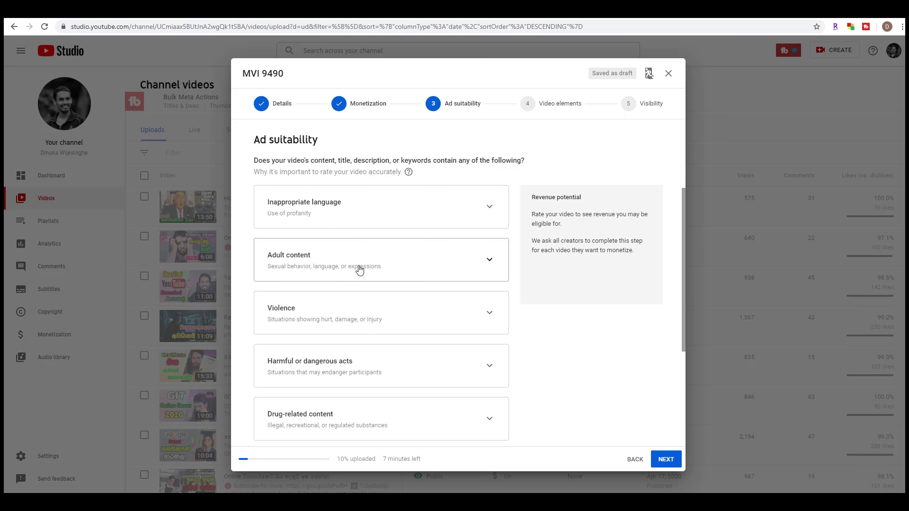
pyautogui.moveTo(360, 269)
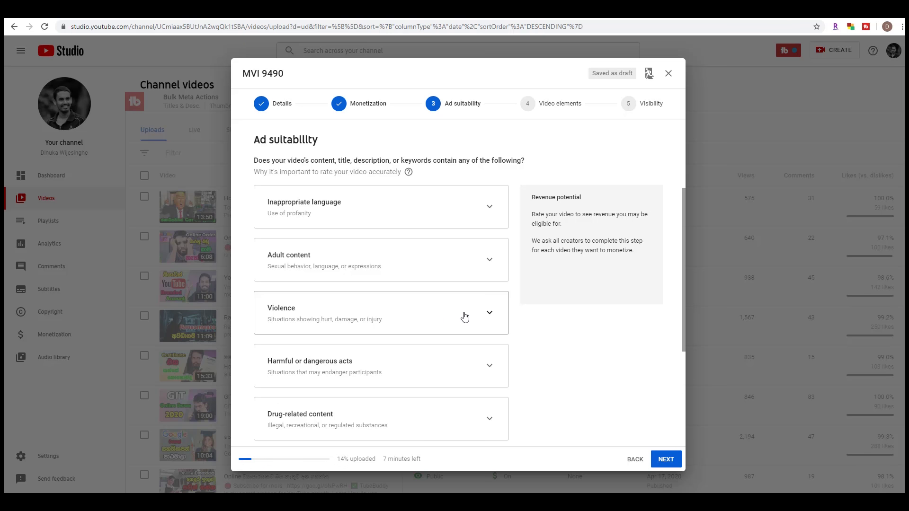
pyautogui.scroll(-4, 478, 315)
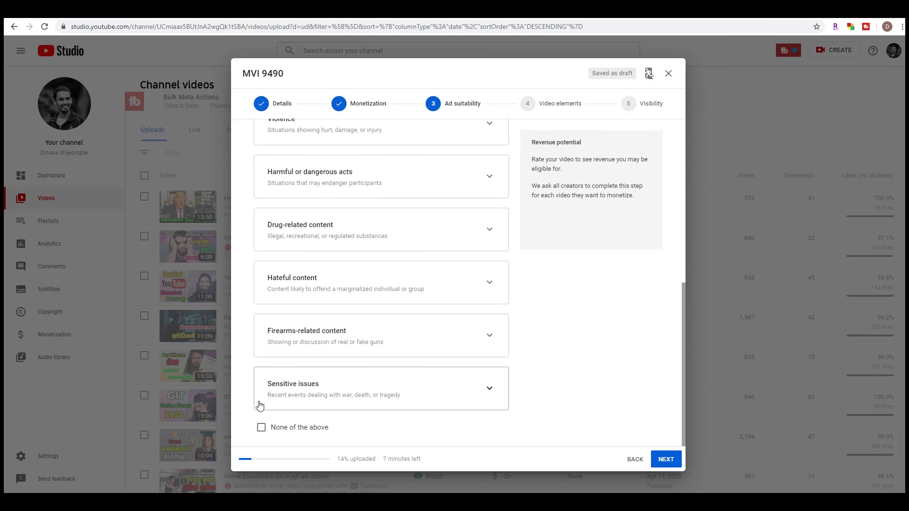
pyautogui.click(262, 428)
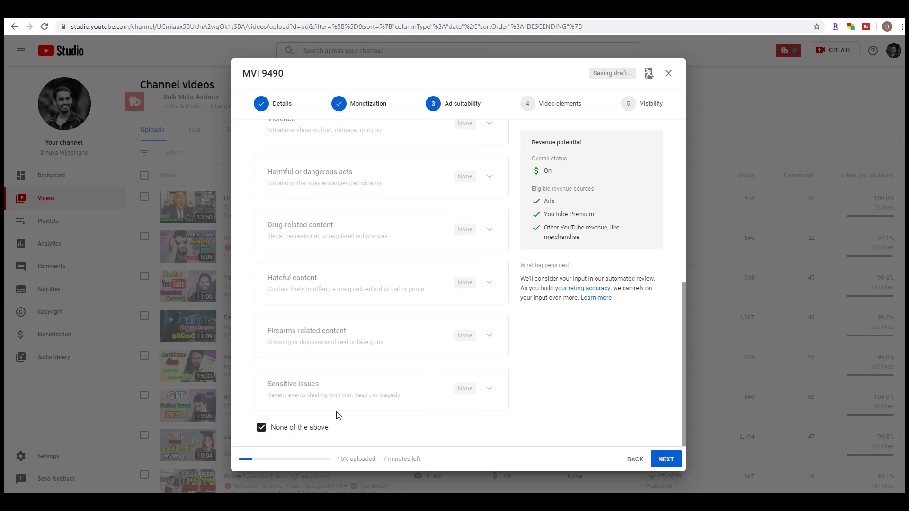
pyautogui.scroll(2, 312, 403)
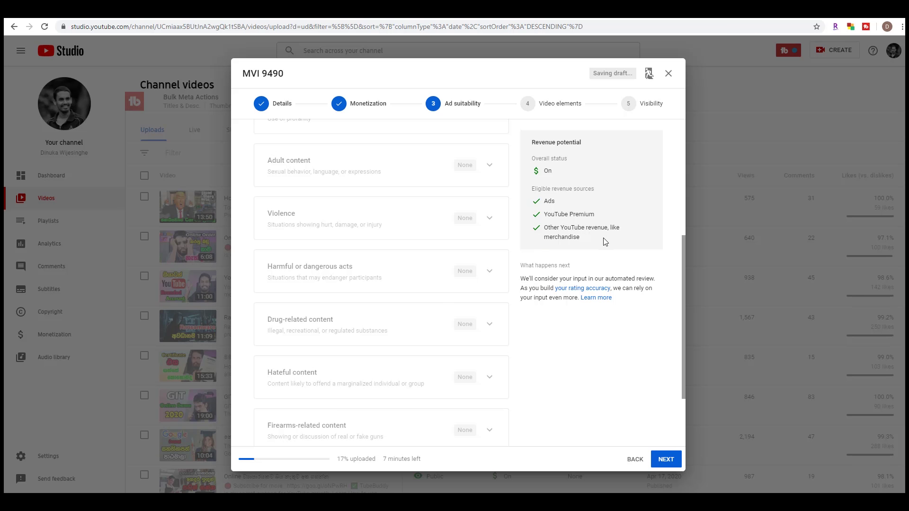
pyautogui.scroll(1, 604, 241)
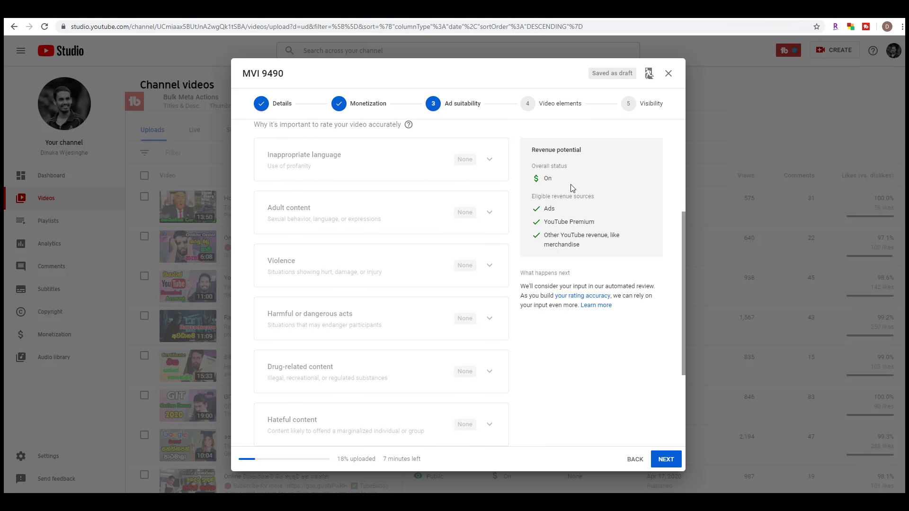